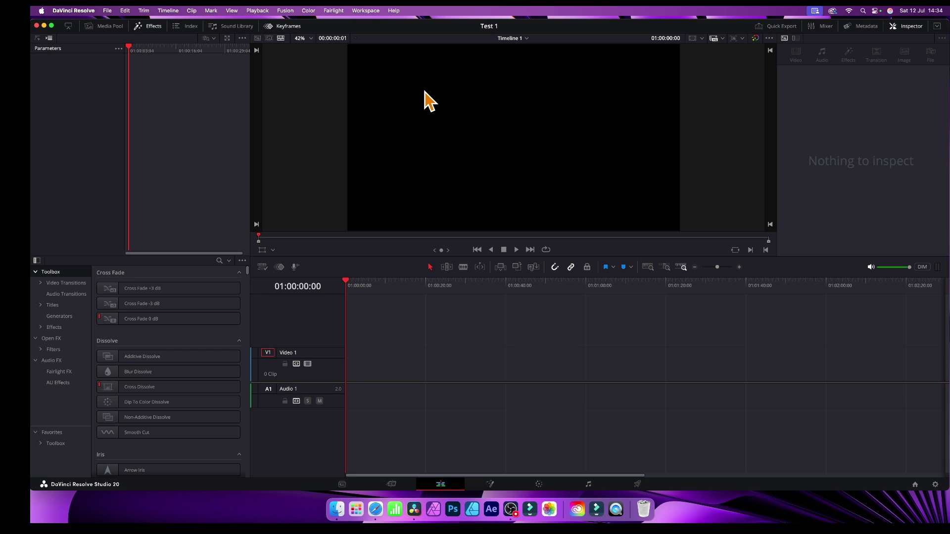
Search the Effects Library for 'fus co' and pick the Fusion Composition effect.
{"action": "left_click", "coordinate": [157, 31]}
{"action": "left_click", "coordinate": [219, 261]}
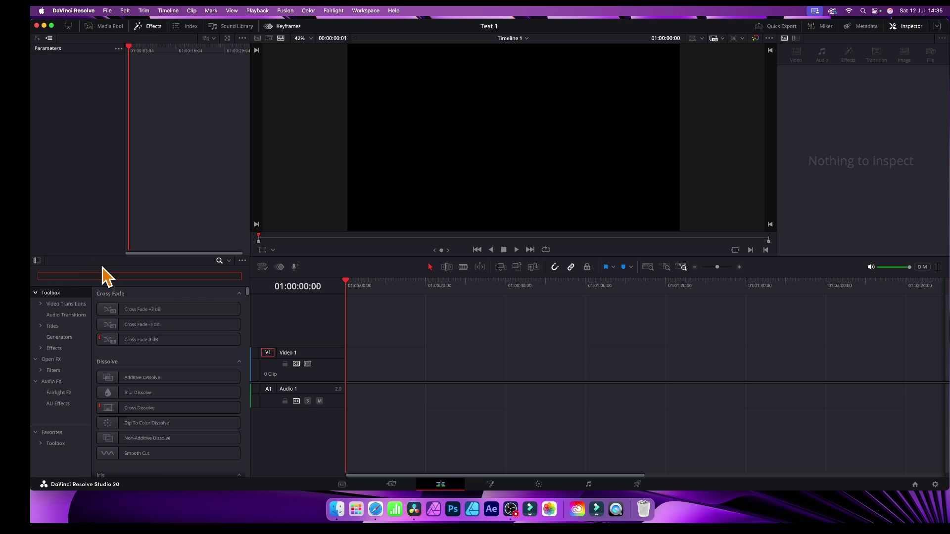
{"action": "type", "text": "fusion com"}
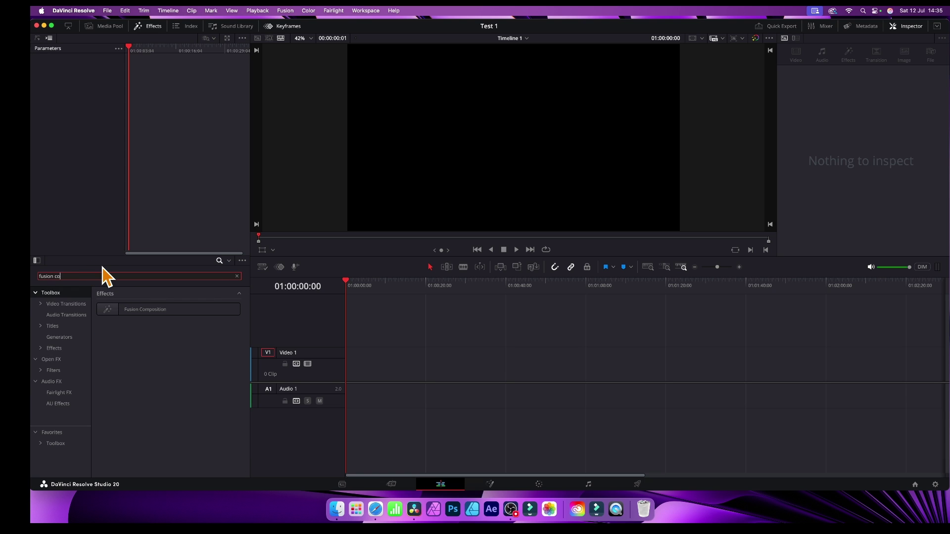
{"action": "mouse_move", "coordinate": [168, 309]}
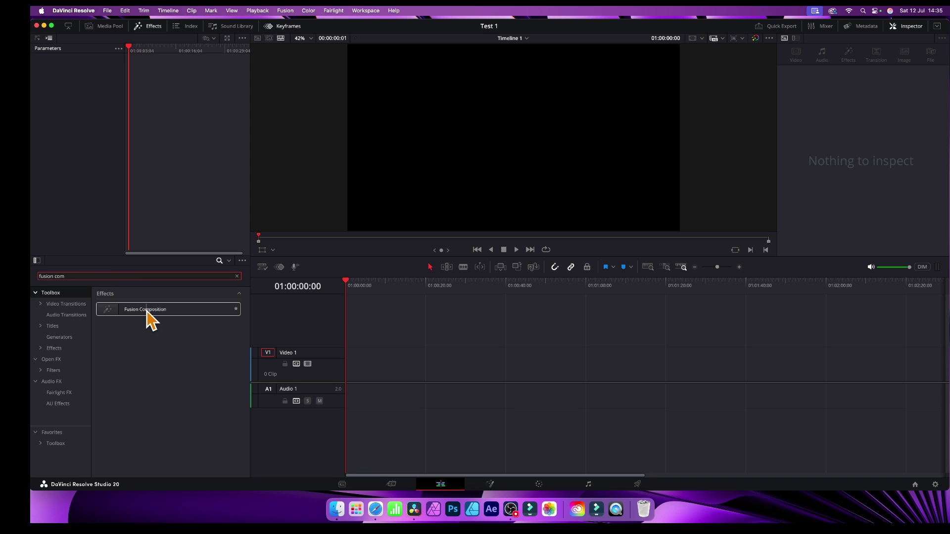
{"action": "left_click", "coordinate": [146, 319]}
Place a Fusion Composition clip at the start of V1, extend it to about 40 seconds, and select it.
{"action": "left_click_drag", "start_coordinate": [146, 318], "coordinate": [353, 388]}
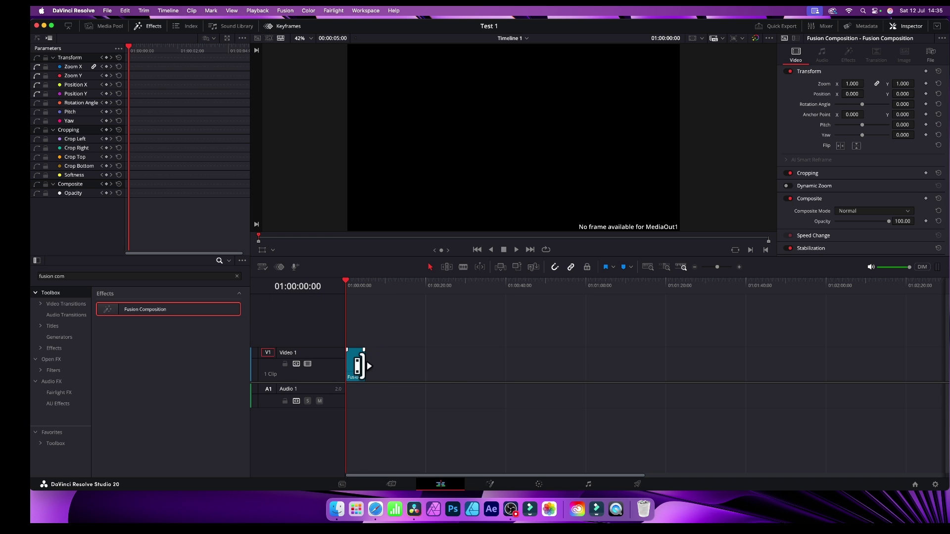
{"action": "left_click_drag", "start_coordinate": [364, 364], "coordinate": [506, 364]}
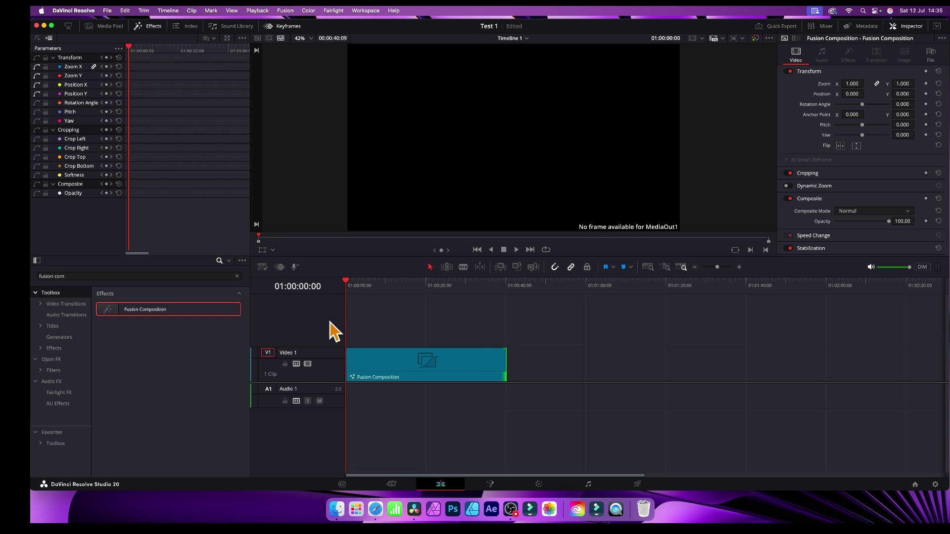
{"action": "left_click", "coordinate": [442, 377]}
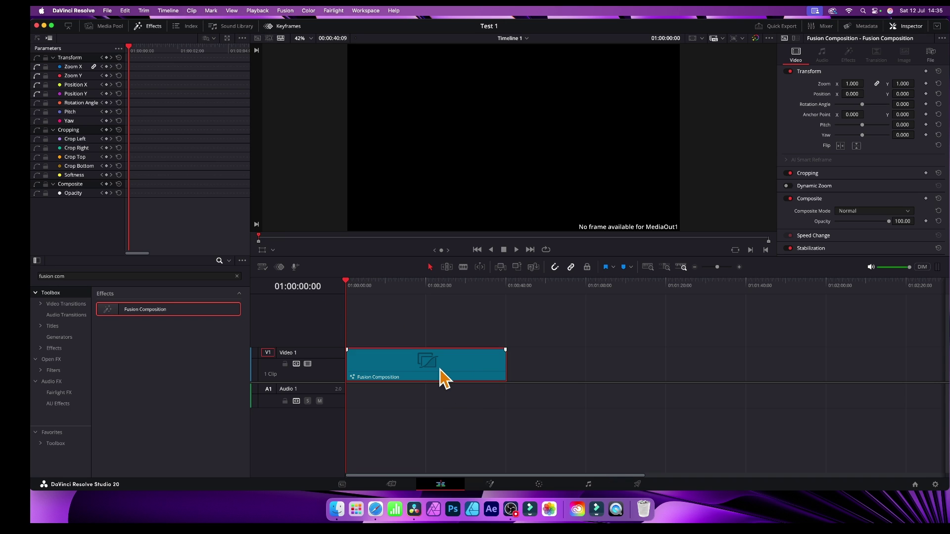
On the Fusion page, move MediaOut1 right and wire a new Background1 node into it.
{"action": "left_click", "coordinate": [491, 485]}
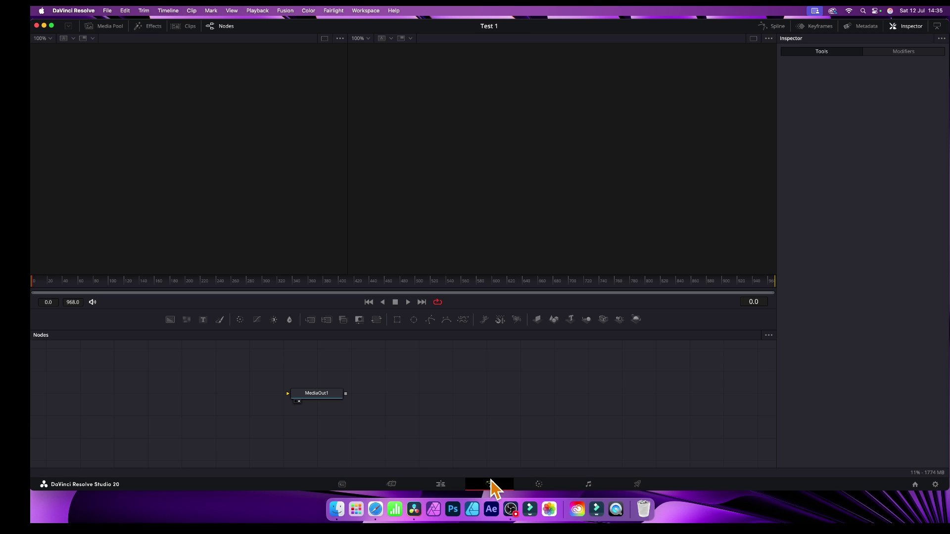
{"action": "left_click_drag", "start_coordinate": [324, 394], "coordinate": [553, 397]}
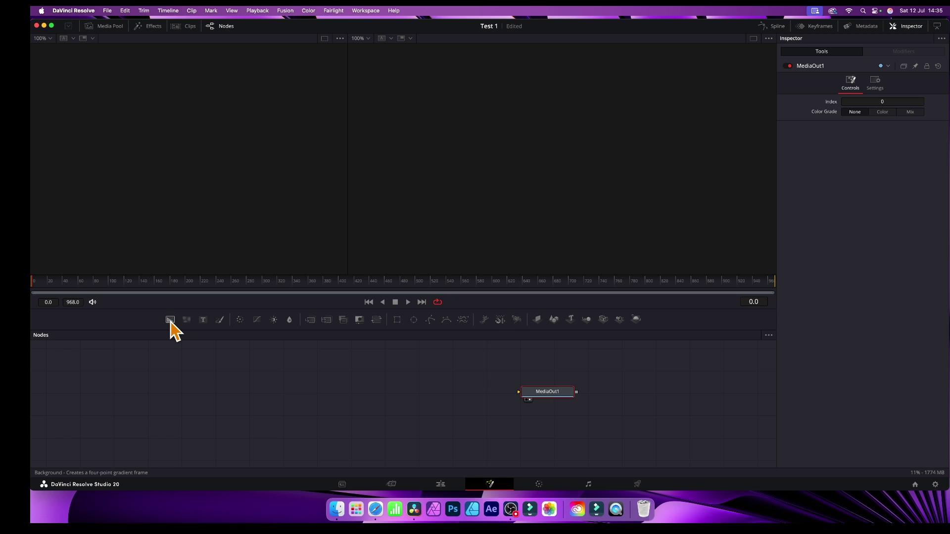
{"action": "left_click_drag", "start_coordinate": [170, 322], "coordinate": [464, 397]}
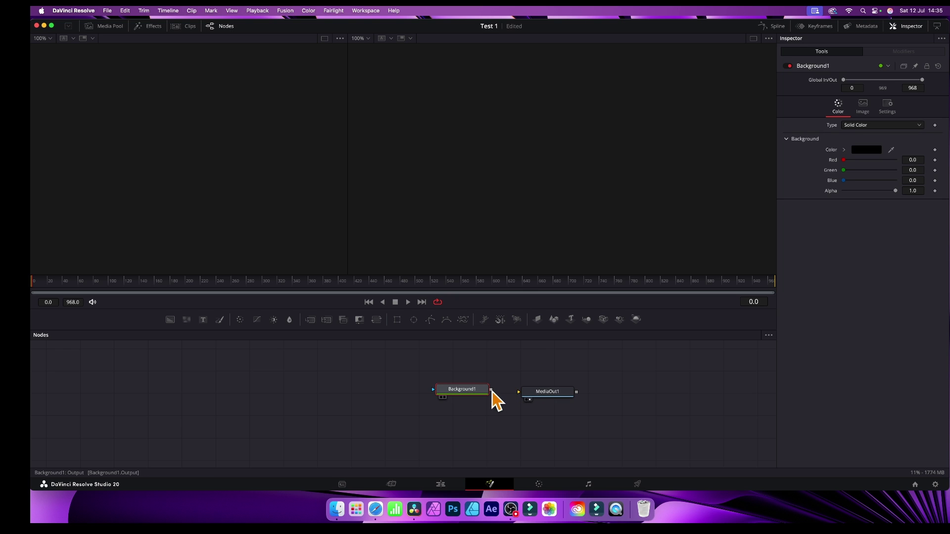
{"action": "left_click_drag", "start_coordinate": [492, 390], "coordinate": [517, 391]}
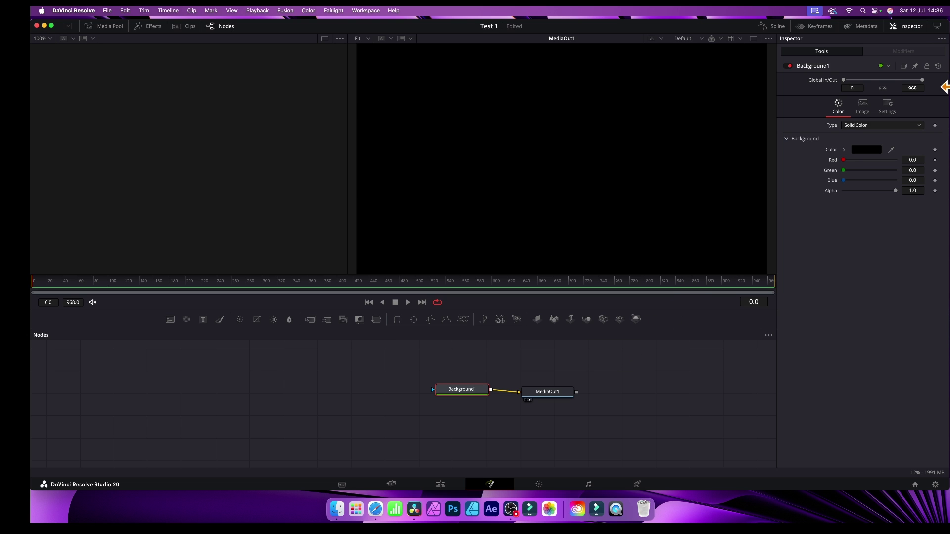
Set Background1's Type to Gradient for a linear black-to-white fill.
{"action": "left_click", "coordinate": [862, 131]}
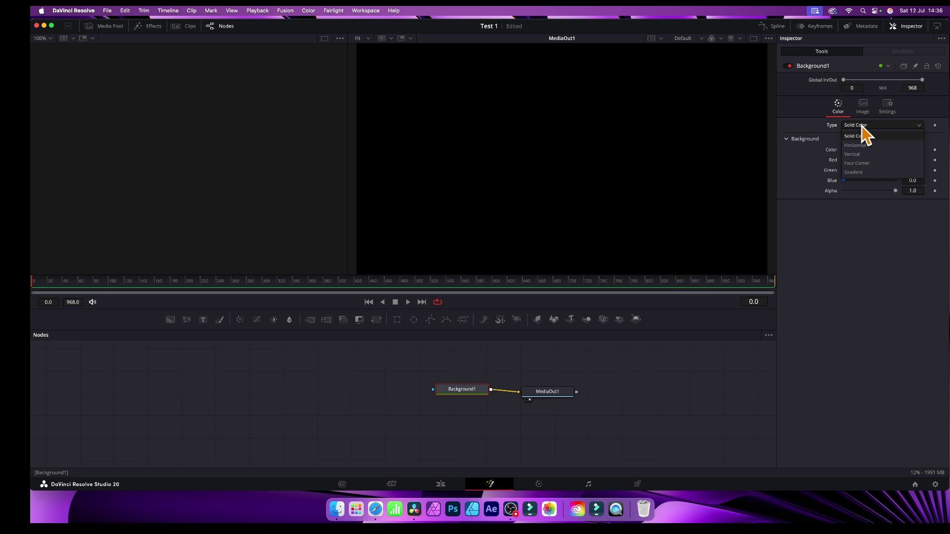
{"action": "left_click", "coordinate": [861, 172]}
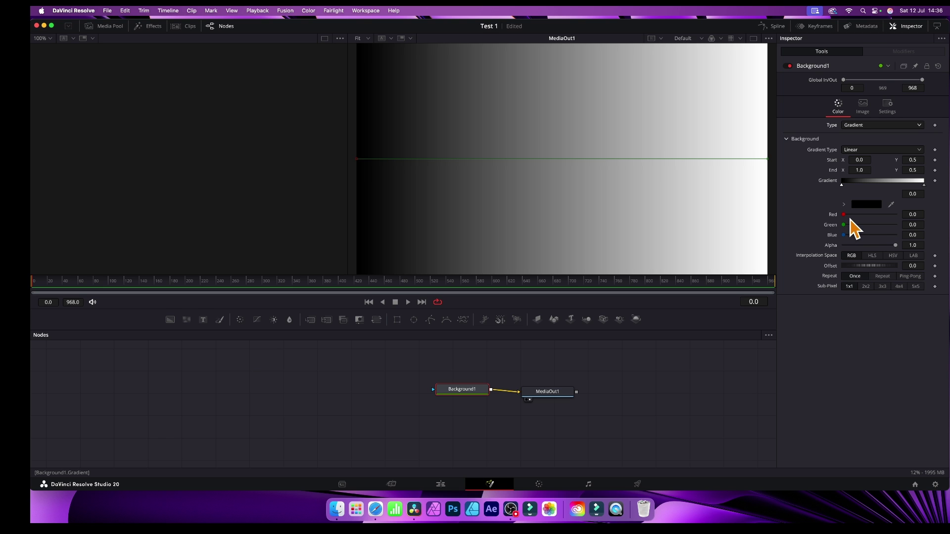
Switch back to the Edit page to view the gradient clip.
{"action": "left_click", "coordinate": [440, 485]}
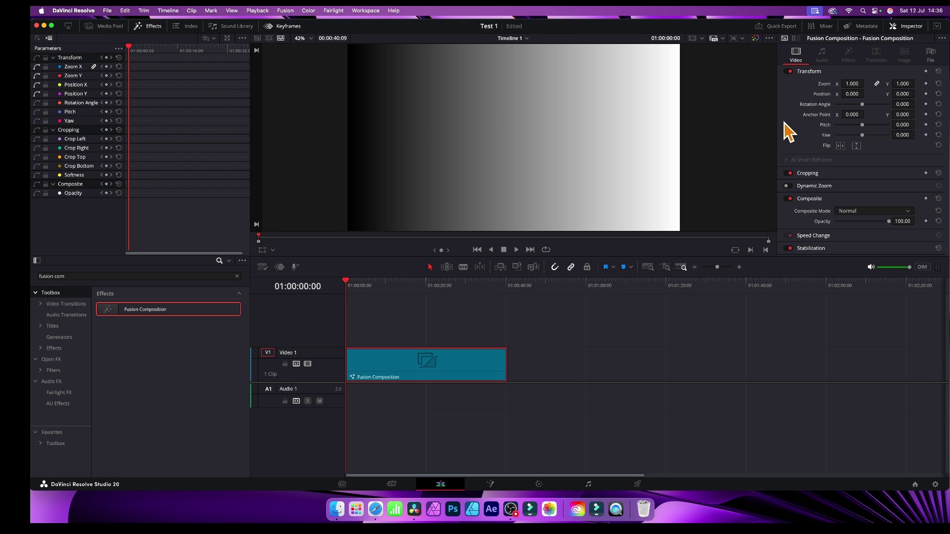